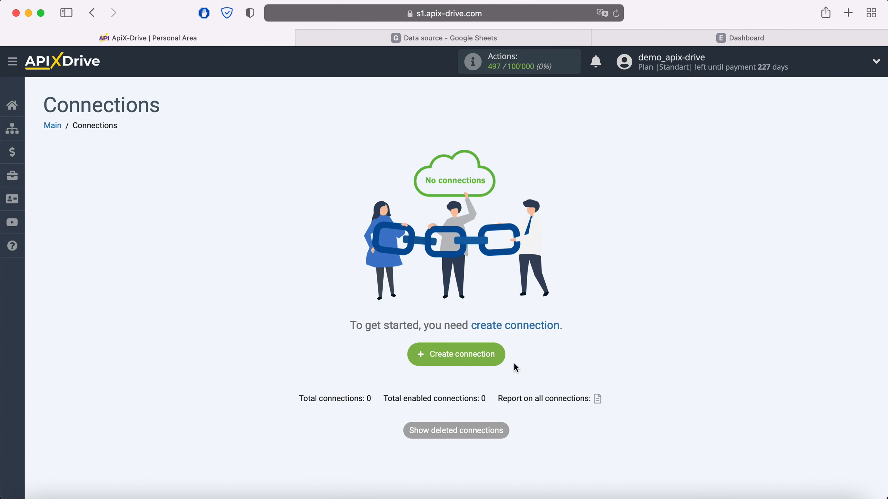
# Step: Create a new connection and choose Google Sheets as its data source system
pyautogui.click(502, 357)
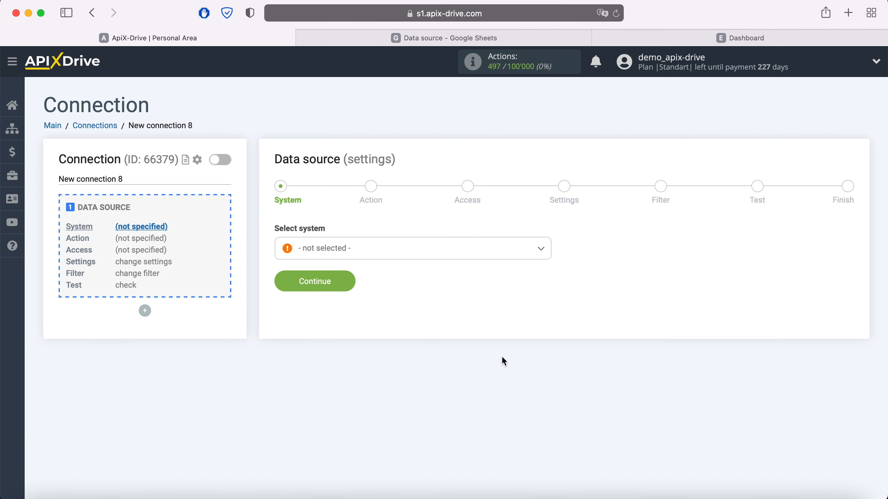
pyautogui.click(428, 254)
pyautogui.scroll(-5, 430, 339)
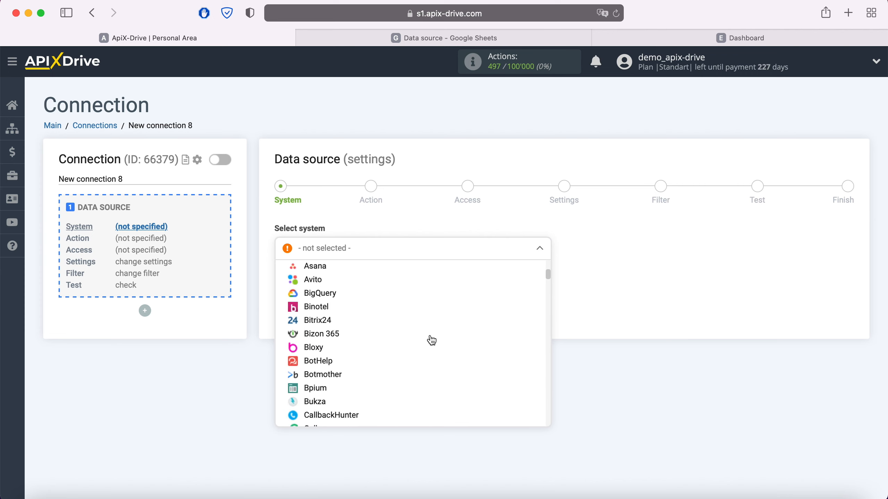
pyautogui.scroll(-20, 432, 340)
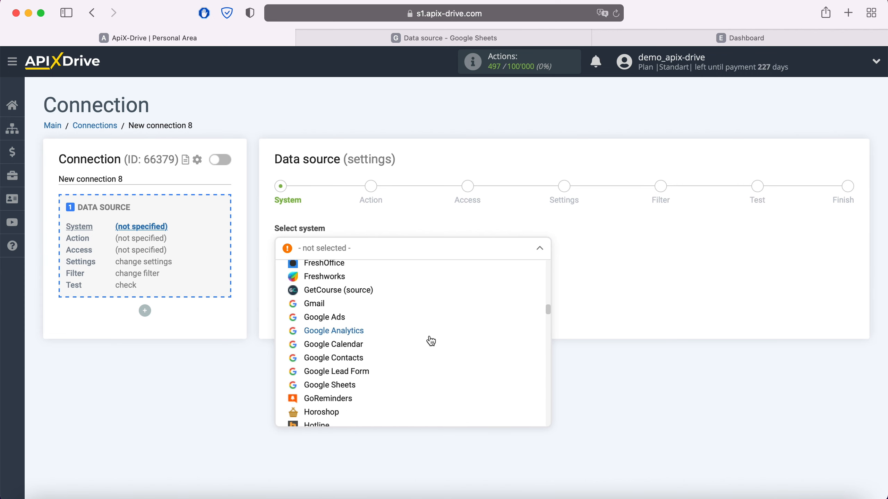
pyautogui.click(342, 385)
pyautogui.click(344, 287)
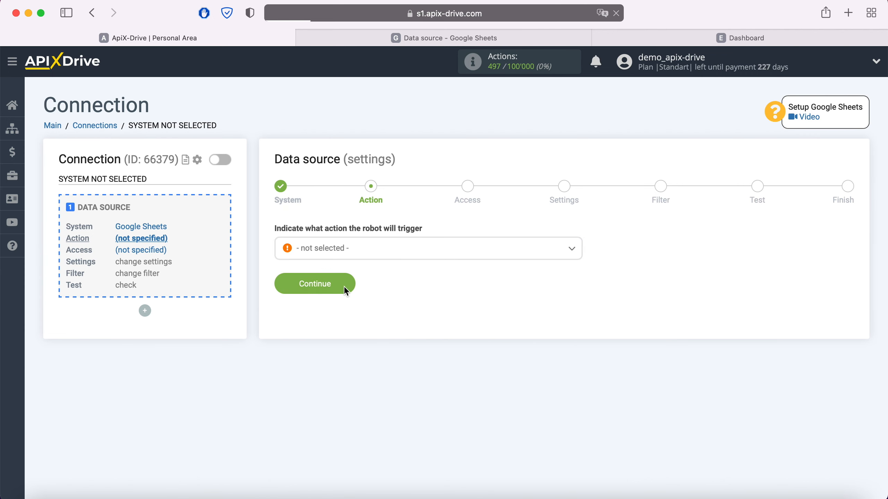
# Step: Set the data source action to Get Rows (new) and proceed to the access stage
pyautogui.click(373, 255)
pyautogui.click(353, 324)
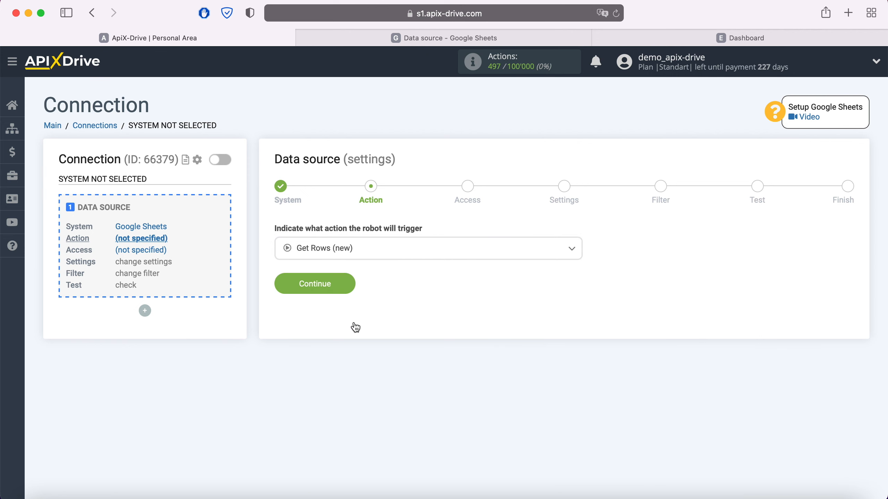
pyautogui.click(351, 291)
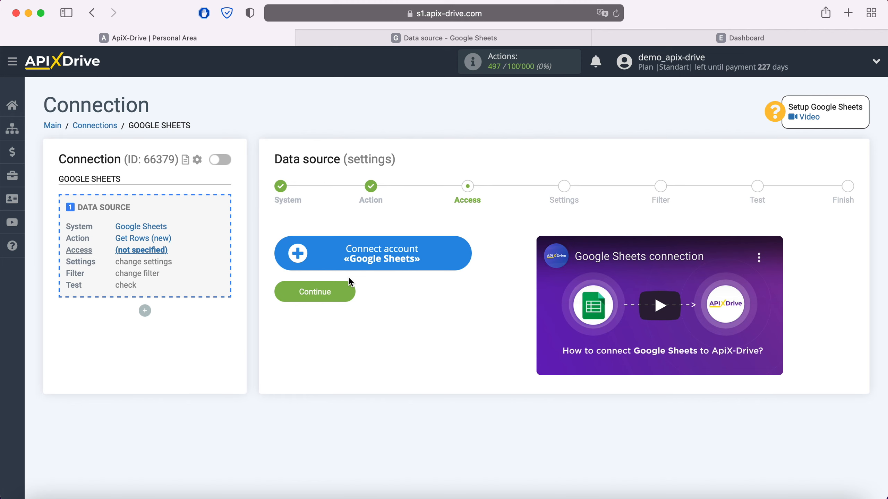
# Step: Start connecting a Google Sheets account and sign in to Google with the saved e-mail and account password
pyautogui.click(458, 258)
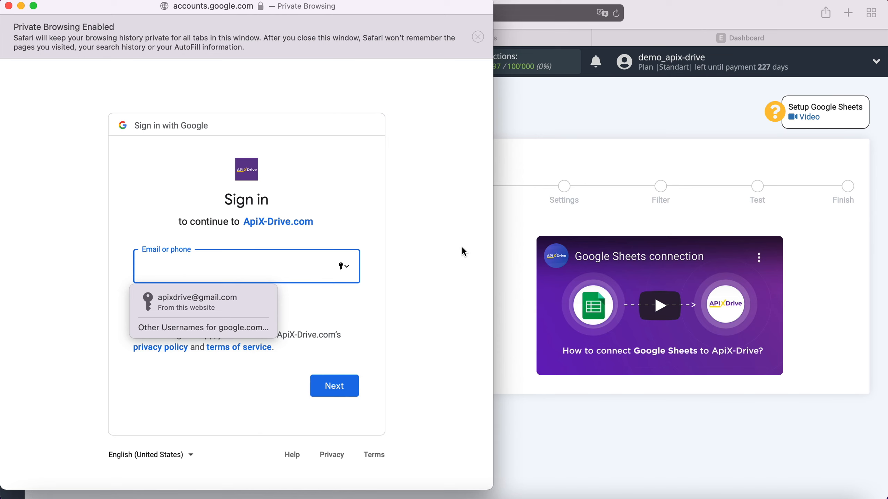
pyautogui.click(198, 300)
pyautogui.click(340, 382)
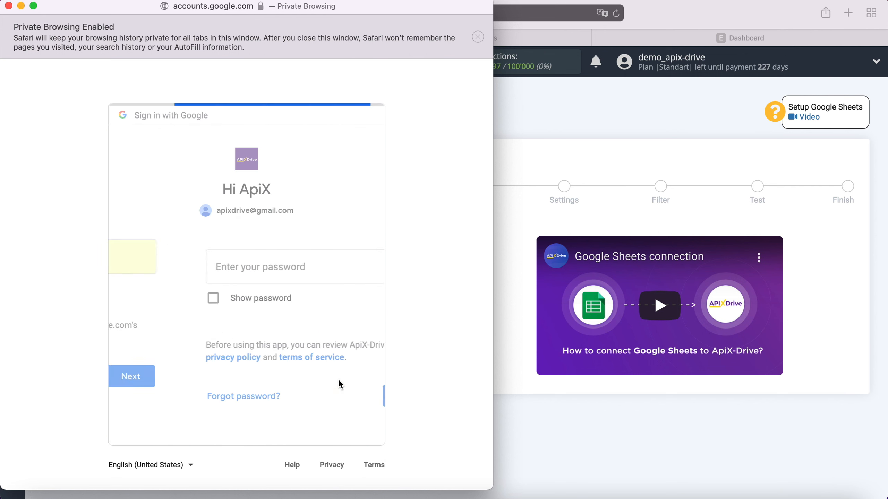
pyautogui.click(232, 301)
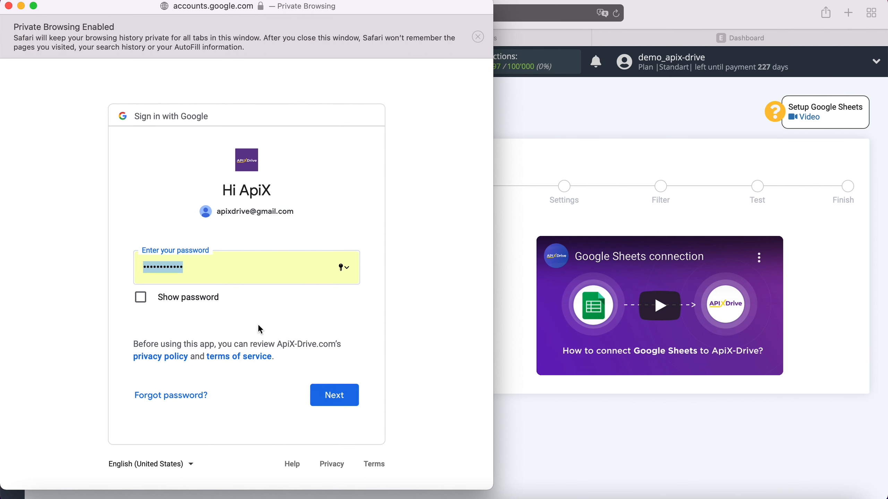
pyautogui.click(348, 399)
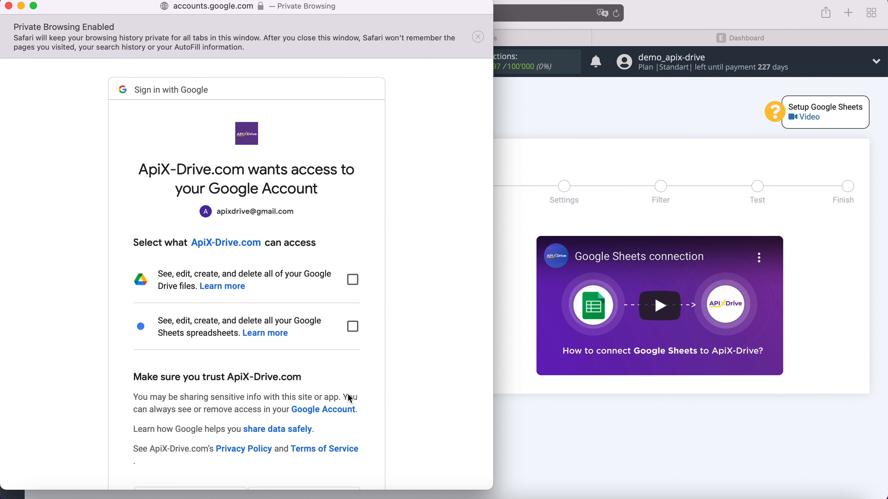
# Step: Grant ApiX-Drive access to all Google Drive files and Google Sheets spreadsheets, and complete the authorization
pyautogui.click(352, 279)
pyautogui.click(353, 328)
pyautogui.scroll(-3, 397, 332)
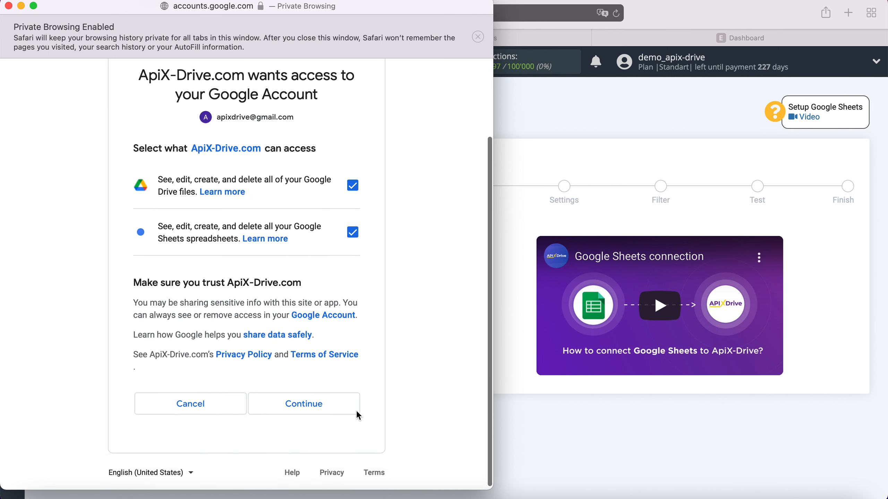
pyautogui.click(335, 414)
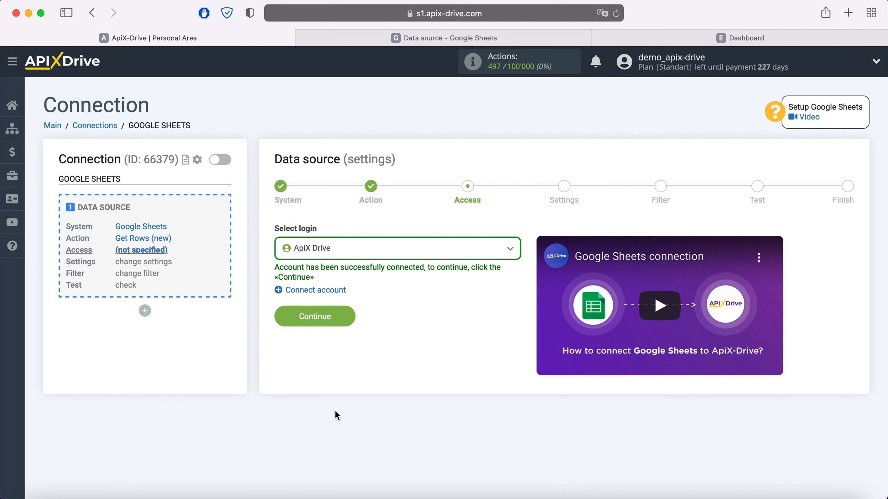
# Step: Select the connected ApiX Drive login for the data source and proceed to its settings
pyautogui.click(393, 254)
pyautogui.click(340, 327)
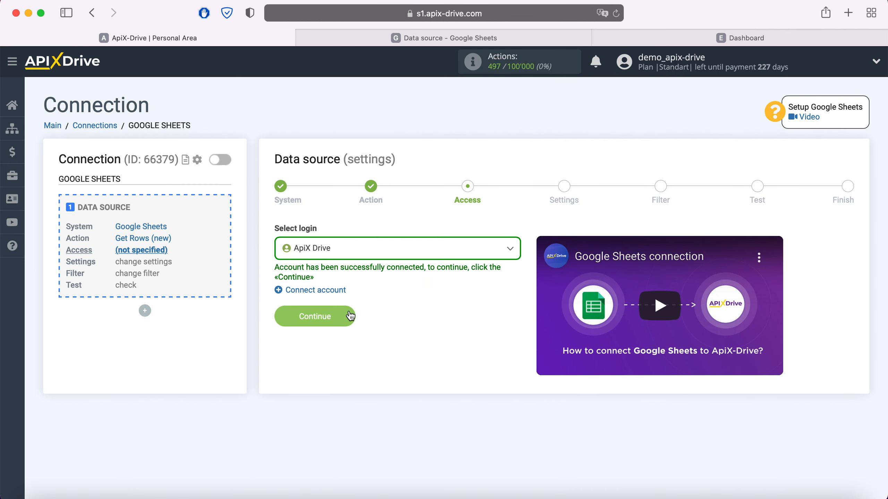
pyautogui.click(348, 312)
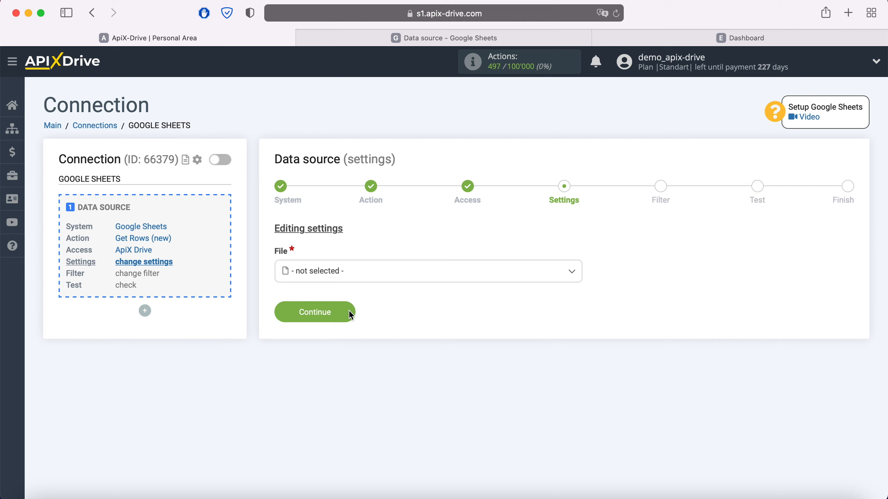
# Step: Choose the Data source file and its Data source sheet as the origin of the rows
pyautogui.click(362, 277)
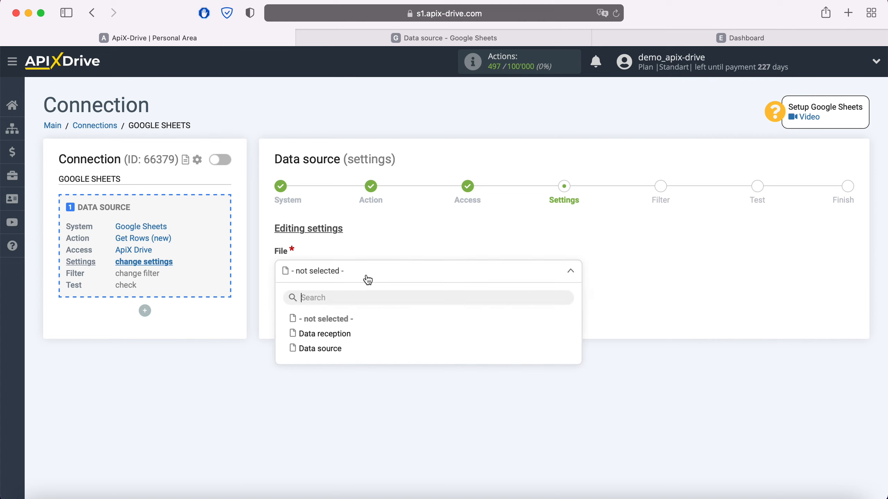
pyautogui.click(340, 349)
pyautogui.click(333, 327)
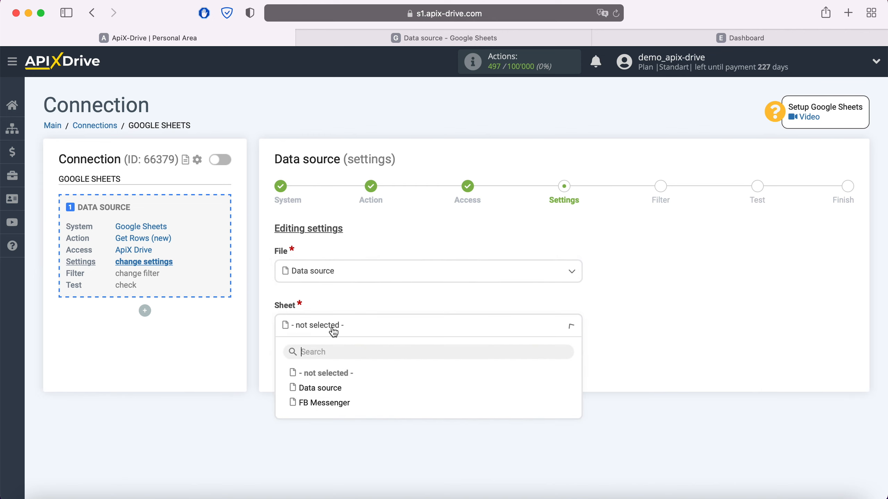
pyautogui.click(331, 391)
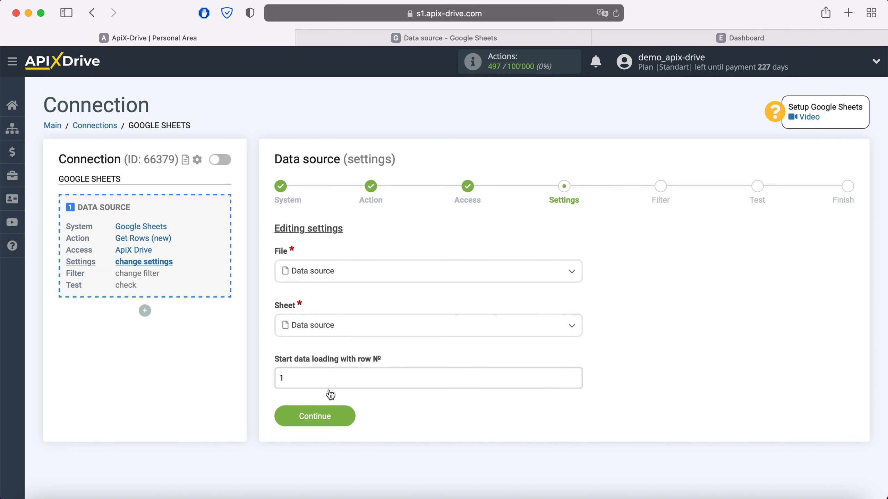
# Step: Check the header row in the Google Sheets spreadsheet, and set the connection's data loading to start with row 2
pyautogui.click(426, 38)
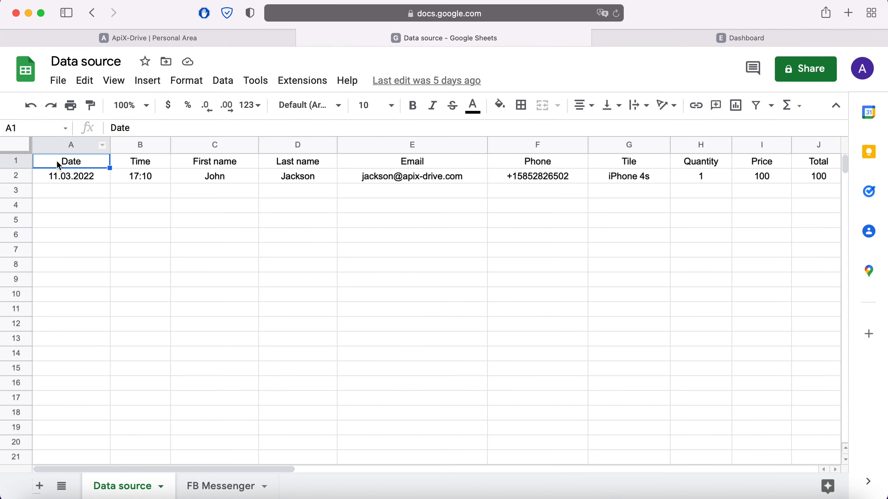
pyautogui.click(213, 36)
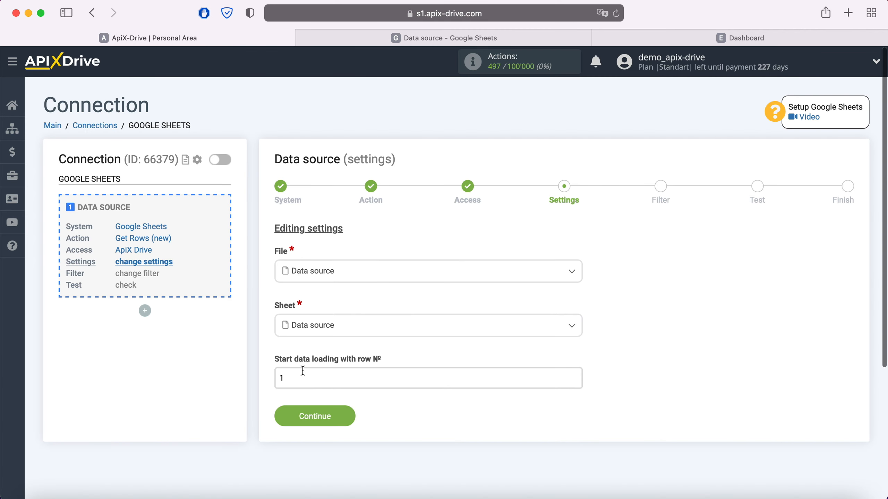
pyautogui.moveTo(299, 373); pyautogui.dragTo(258, 377)
pyautogui.write('2')
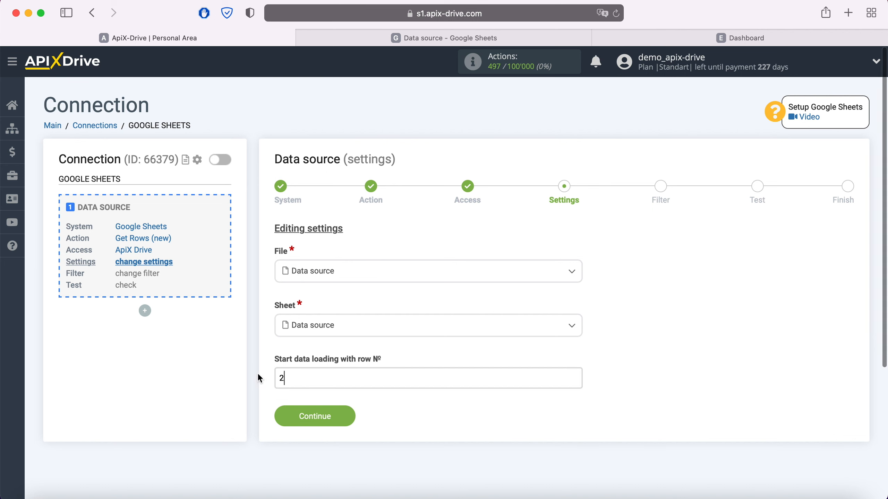
pyautogui.click(346, 416)
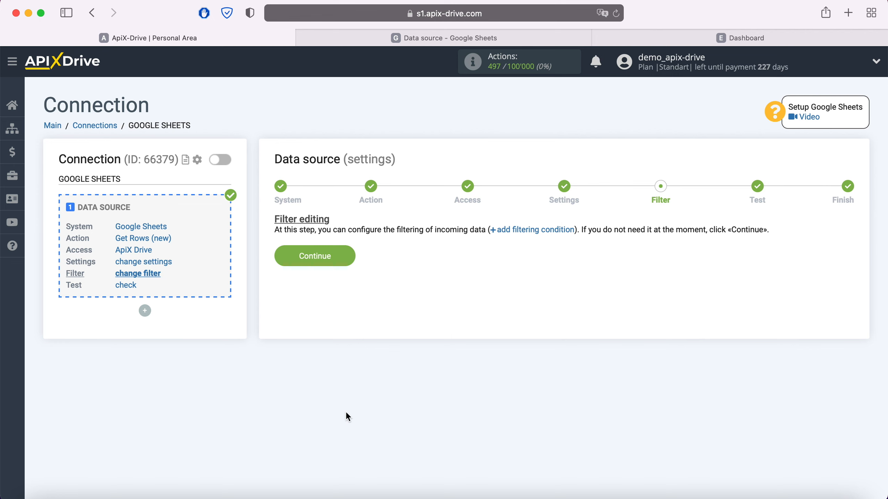
# Step: Finish the data source setup without adding a filter and start configuring data receiving
pyautogui.click(346, 253)
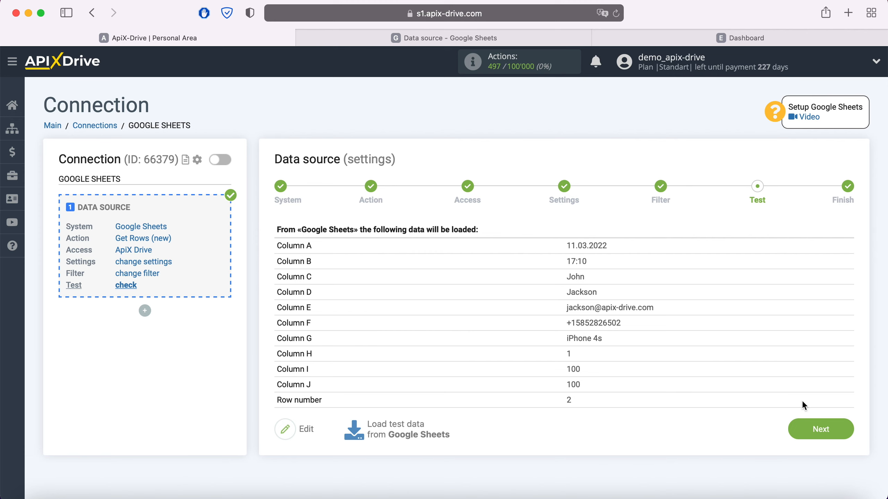
pyautogui.click(846, 430)
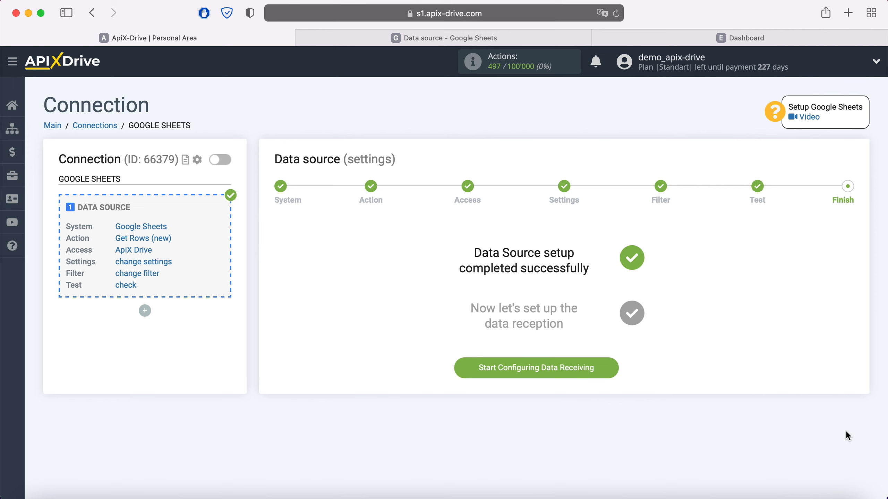
pyautogui.click(612, 367)
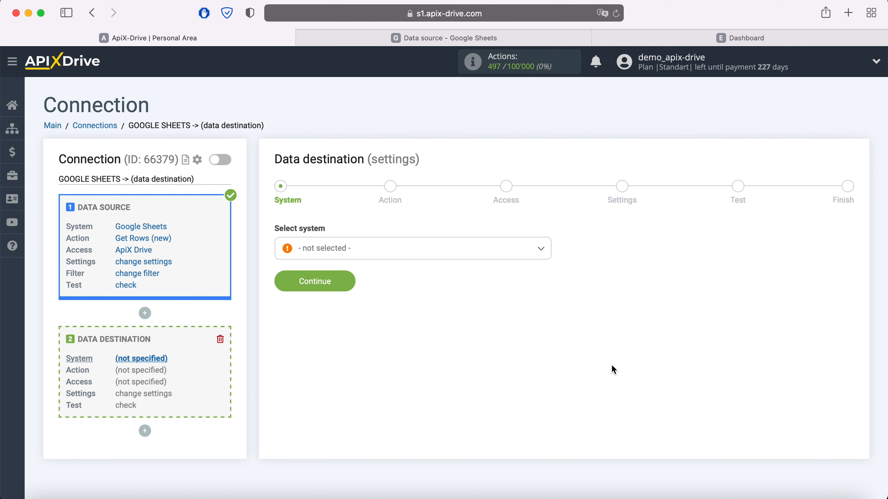
# Step: Choose eSputnik as the data destination system
pyautogui.click(472, 252)
pyautogui.scroll(-10, 454, 339)
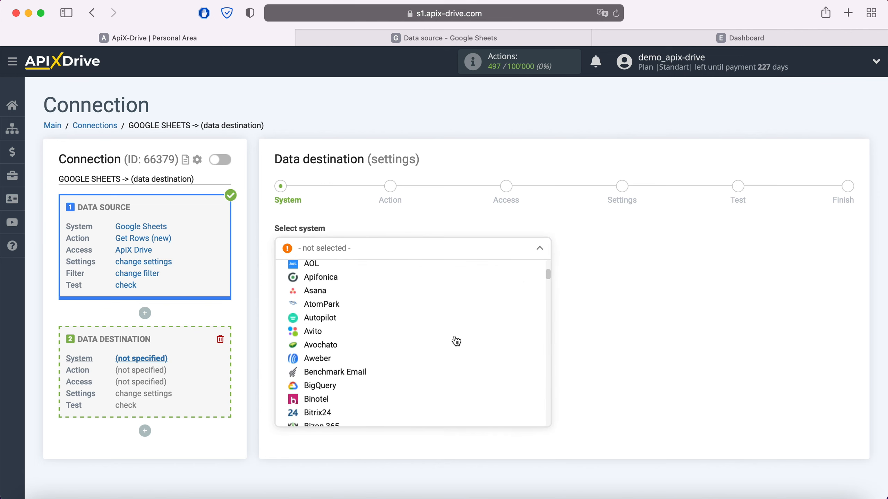
pyautogui.scroll(-8, 456, 340)
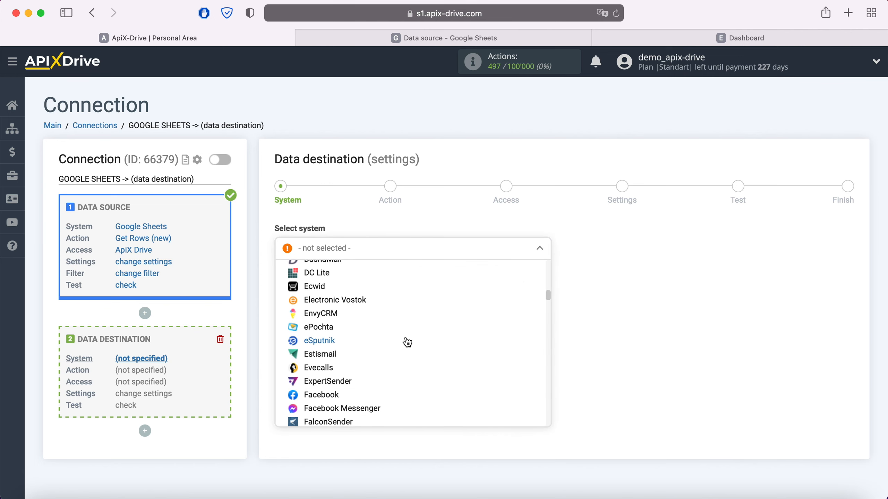
pyautogui.click(319, 340)
pyautogui.click(348, 283)
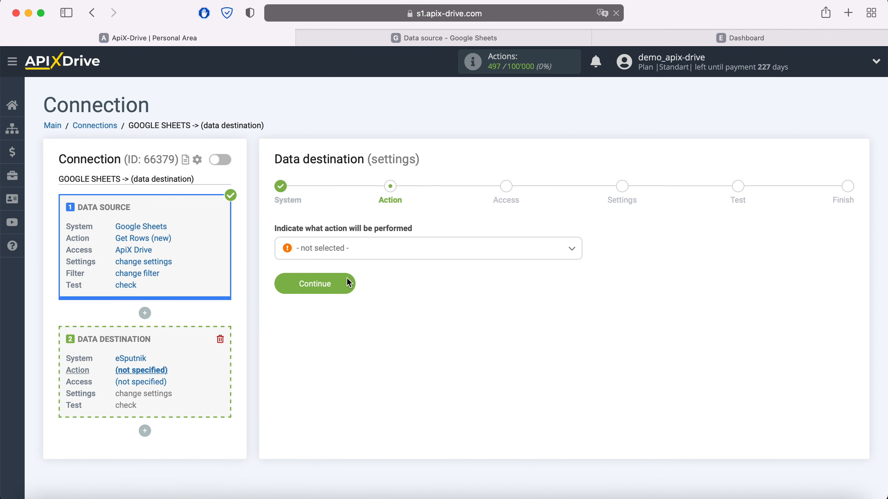
# Step: Set the destination action to Add Contacts and proceed to the access stage
pyautogui.click(362, 255)
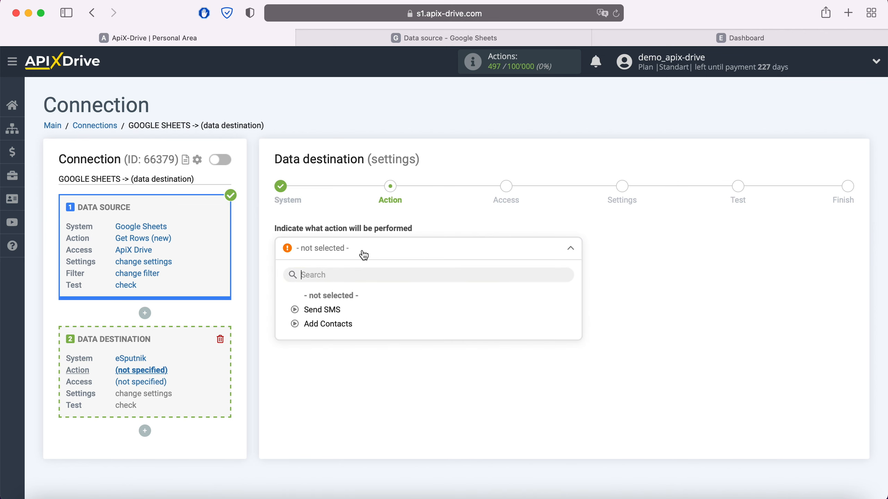
pyautogui.click(345, 324)
pyautogui.click(348, 286)
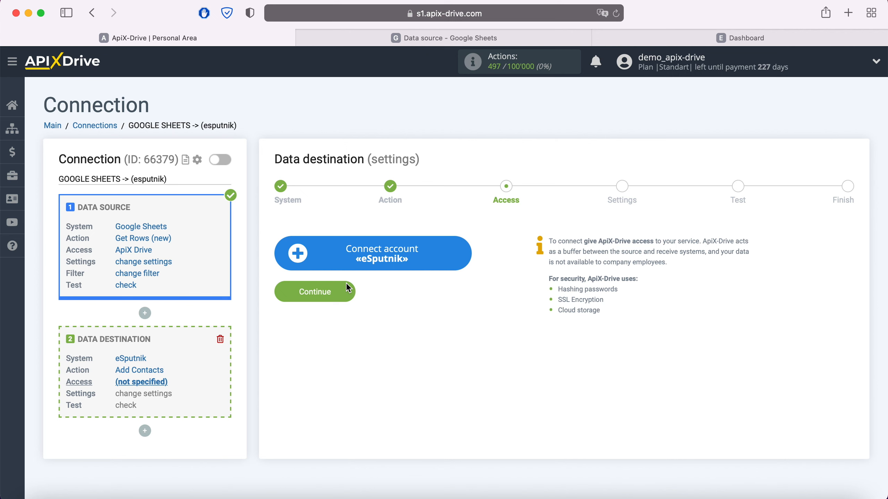
# Step: Connect an eSputnik account by pasting its login e-mail and account password, and save the integration
pyautogui.click(462, 252)
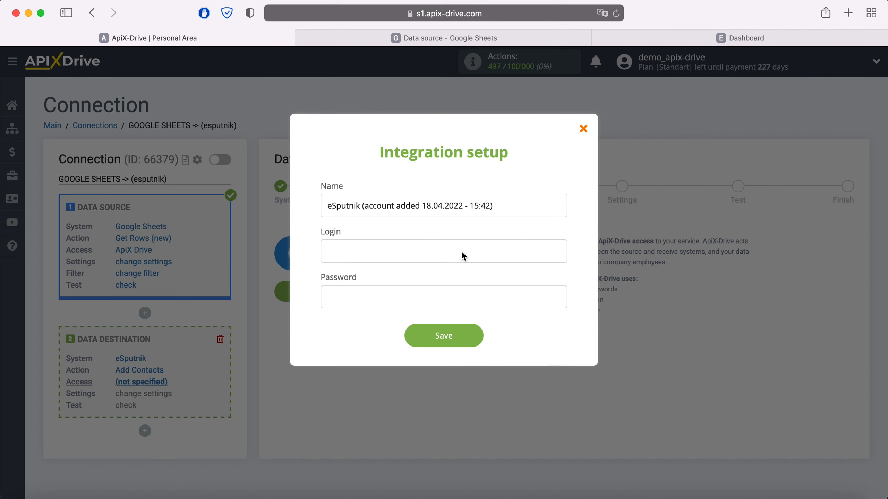
pyautogui.rightClick(404, 246)
pyautogui.click(423, 281)
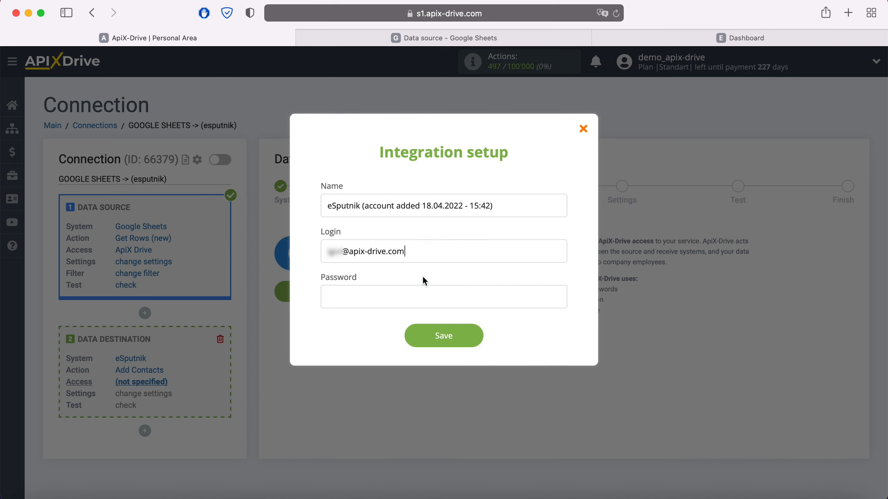
pyautogui.rightClick(381, 292)
pyautogui.click(412, 326)
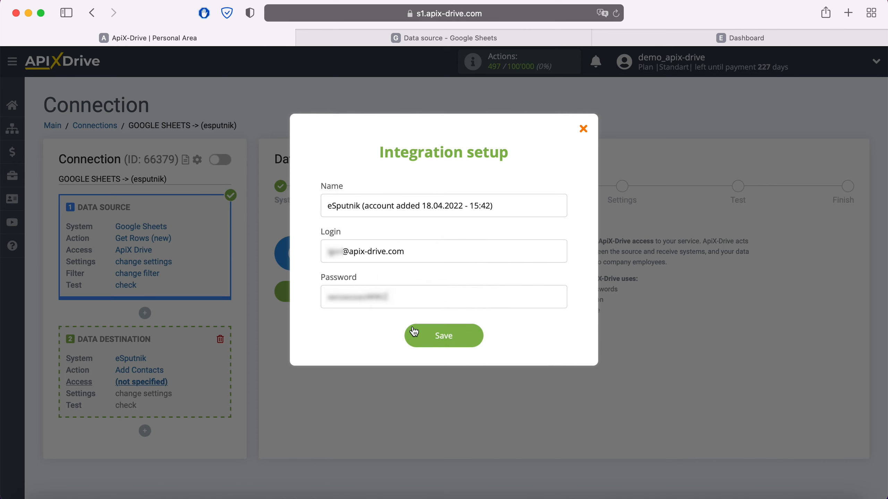
pyautogui.click(472, 335)
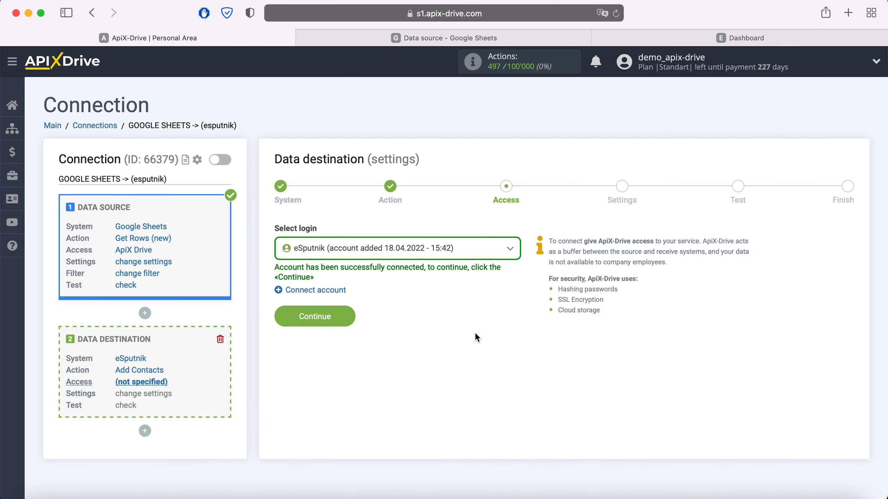
# Step: Select the newly connected eSputnik account as the destination login and proceed to the destination settings
pyautogui.click(470, 258)
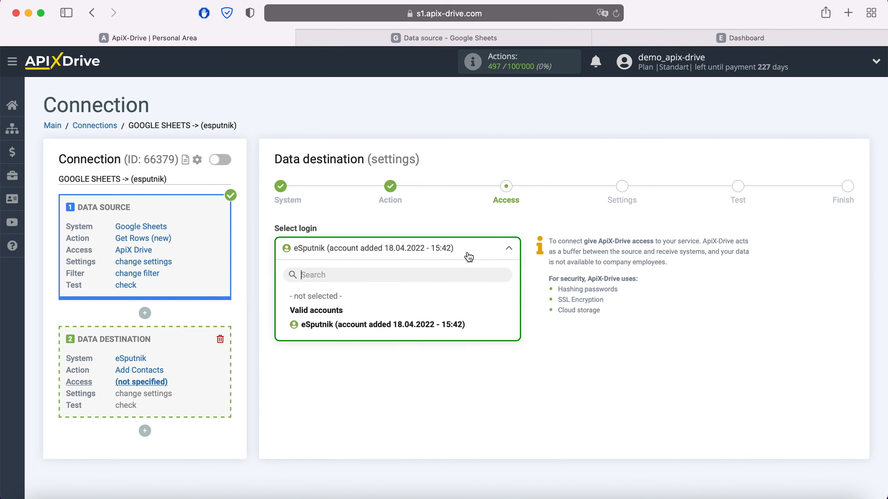
pyautogui.click(445, 323)
pyautogui.click(349, 320)
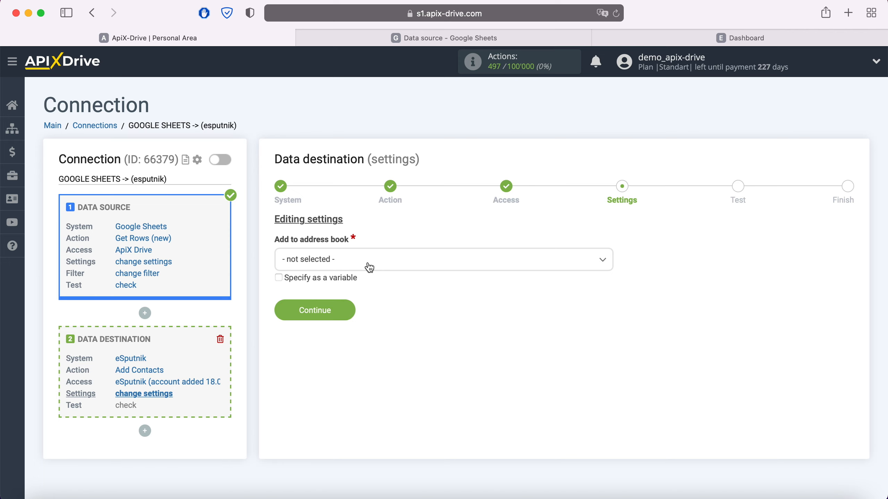
# Step: Set the destination address book to Google Sheets and map the E-mail field to the Google Sheets Column E variable
pyautogui.click(365, 264)
pyautogui.click(339, 322)
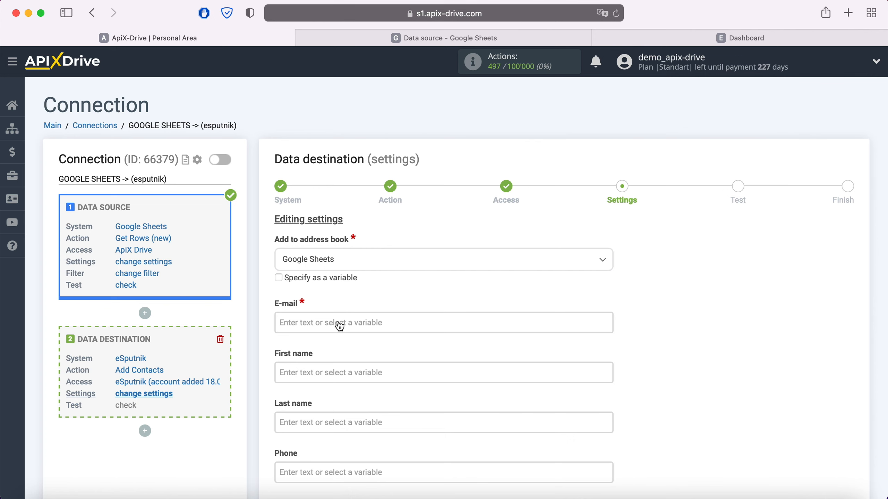
pyautogui.click(340, 326)
pyautogui.scroll(-5, 378, 308)
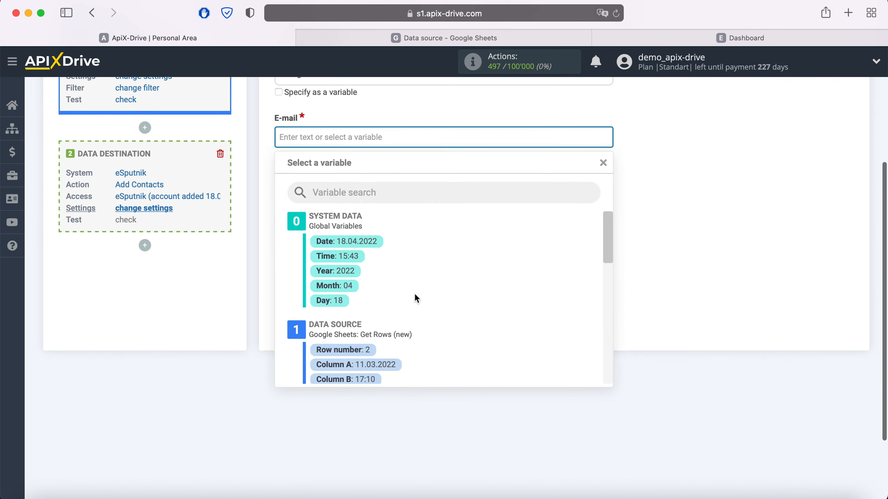
pyautogui.scroll(-1, 480, 276)
pyautogui.scroll(-2, 480, 276)
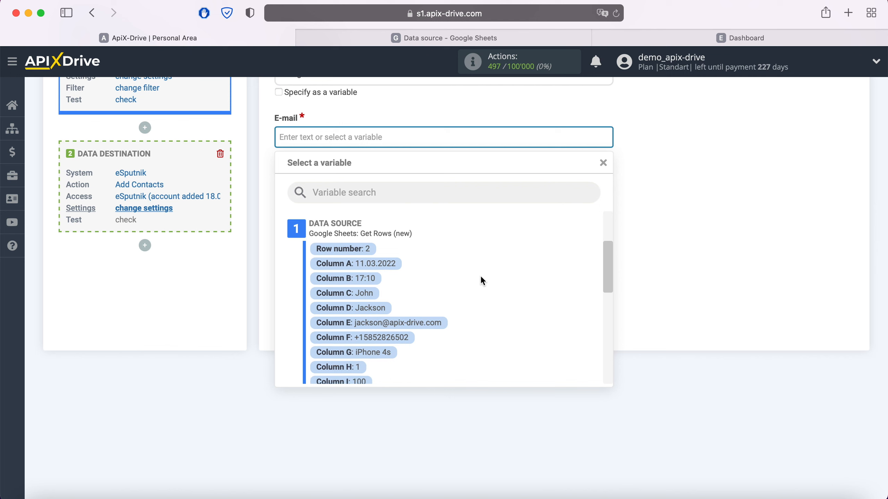
pyautogui.click(440, 325)
# Step: Map the First name field to Google Sheets Column C and the Last name field to Column D
pyautogui.click(361, 196)
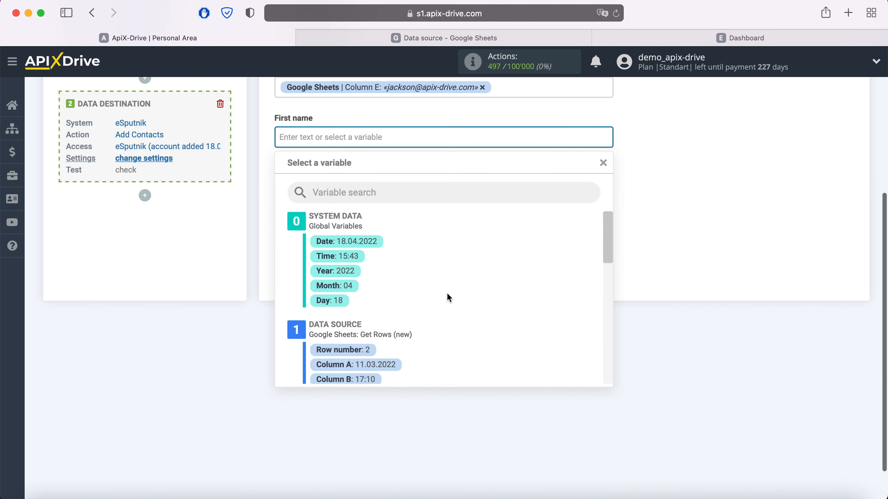
pyautogui.scroll(-3, 448, 294)
pyautogui.click(352, 307)
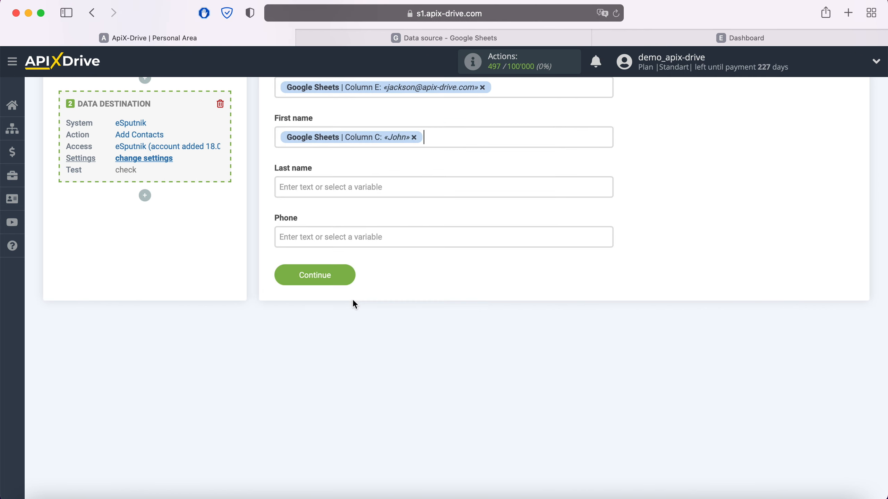
pyautogui.click(351, 186)
pyautogui.scroll(-3, 442, 281)
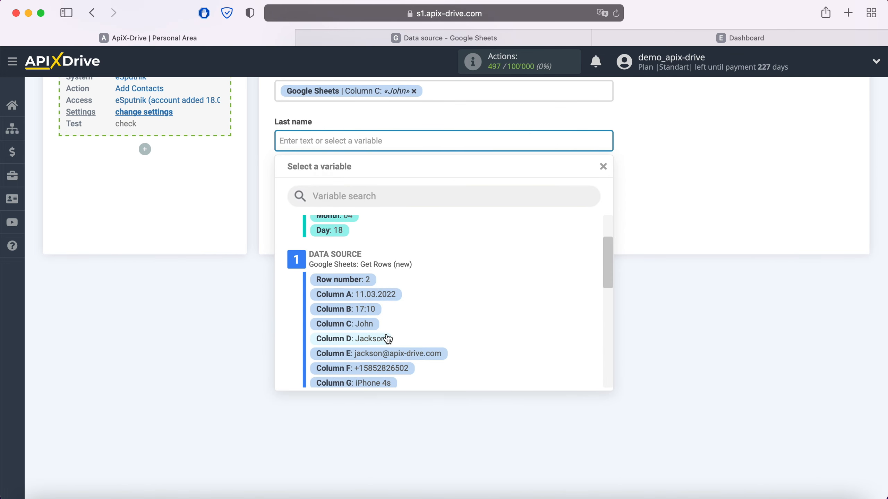
pyautogui.click(385, 337)
# Step: Map the Phone field to Google Sheets Column F and proceed to the destination test stage
pyautogui.click(362, 196)
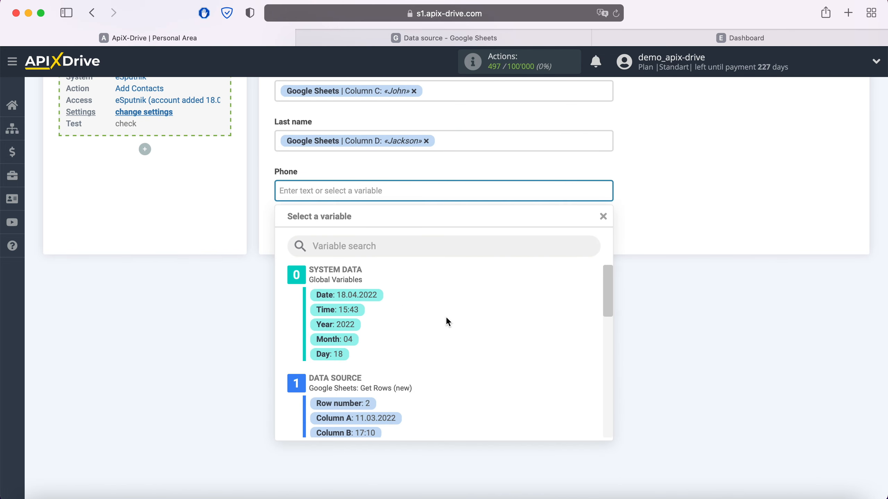
pyautogui.scroll(-3, 445, 317)
pyautogui.click(409, 411)
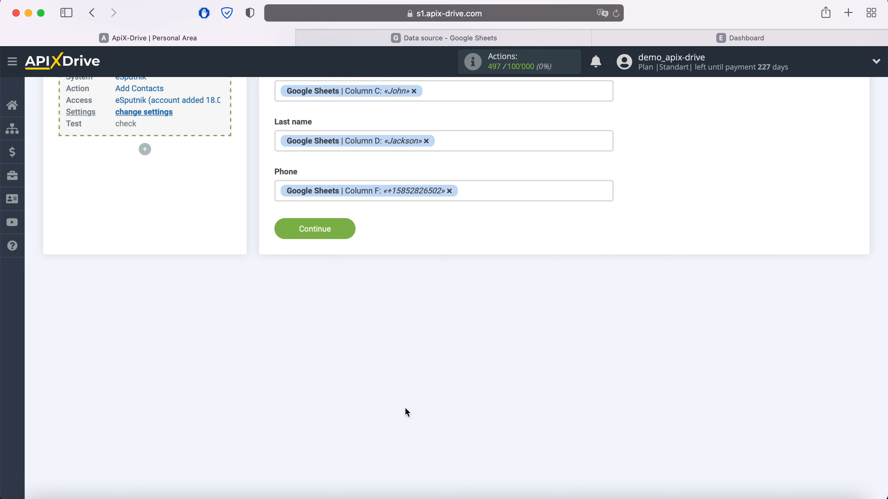
pyautogui.click(352, 242)
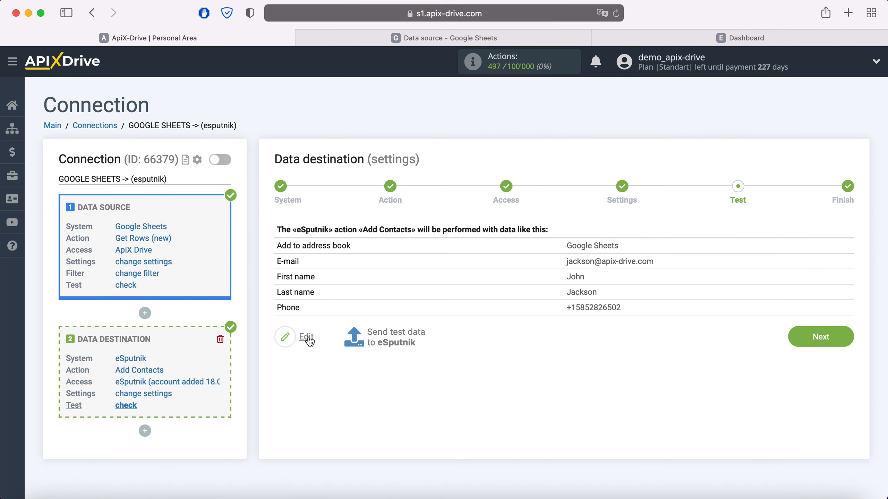
# Step: Send the test data to eSputnik, then switch to eSputnik and open the Google Sheets contact segment to check the added contact
pyautogui.click(394, 331)
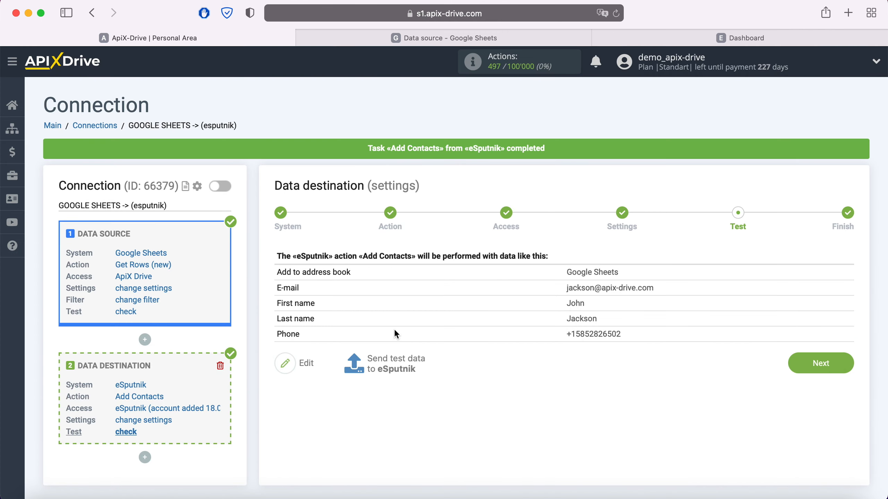
pyautogui.click(729, 36)
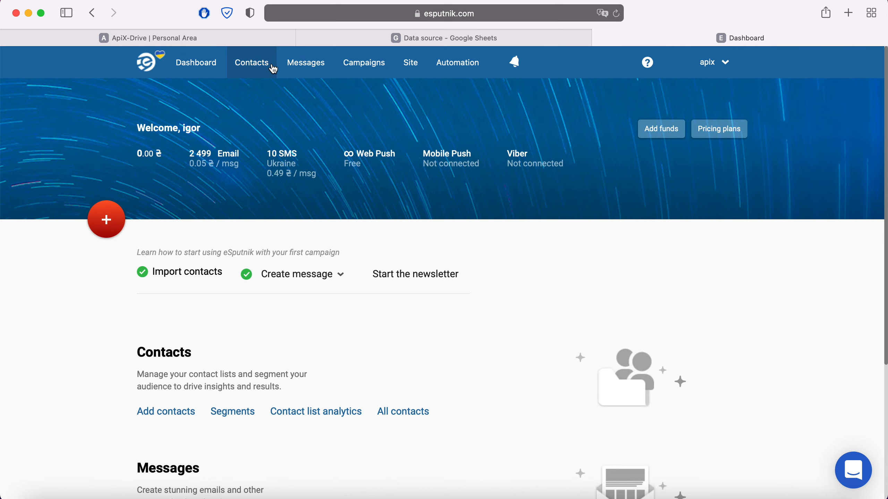
pyautogui.moveTo(261, 67)
pyautogui.click(347, 90)
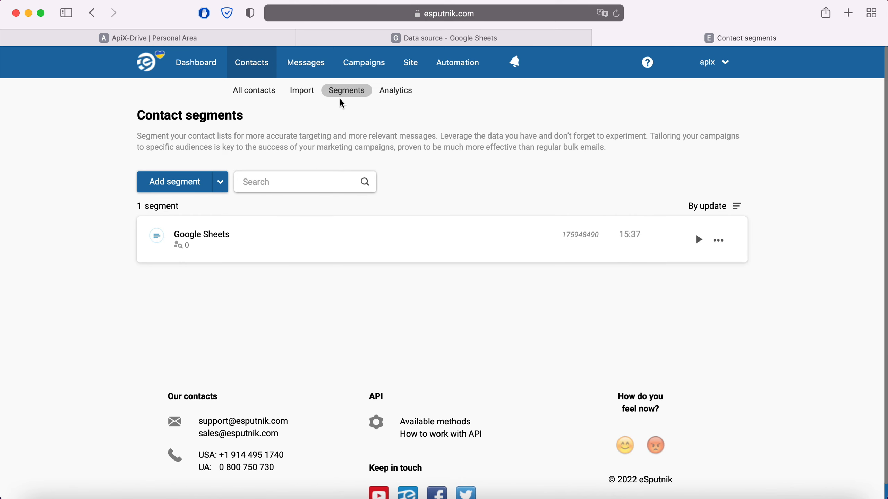
pyautogui.click(204, 234)
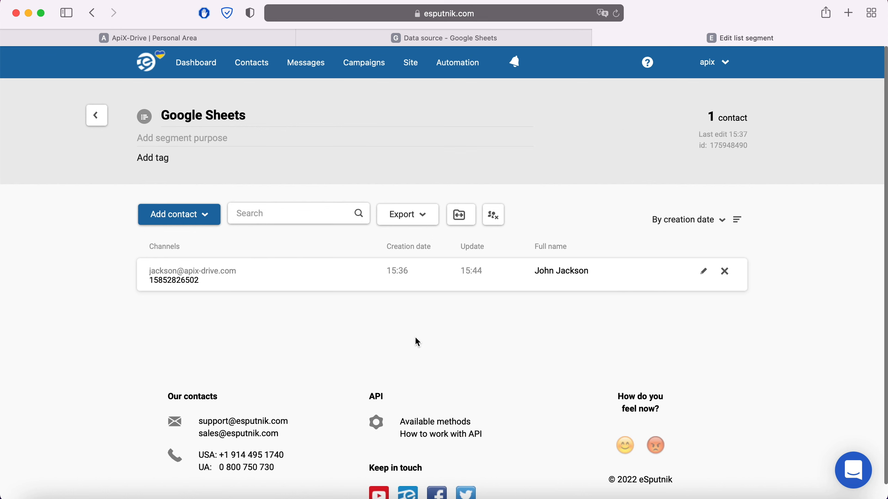
# Step: Return to ApiX-Drive, finish the data destination setup and enable automatic updates for the connection
pyautogui.click(150, 37)
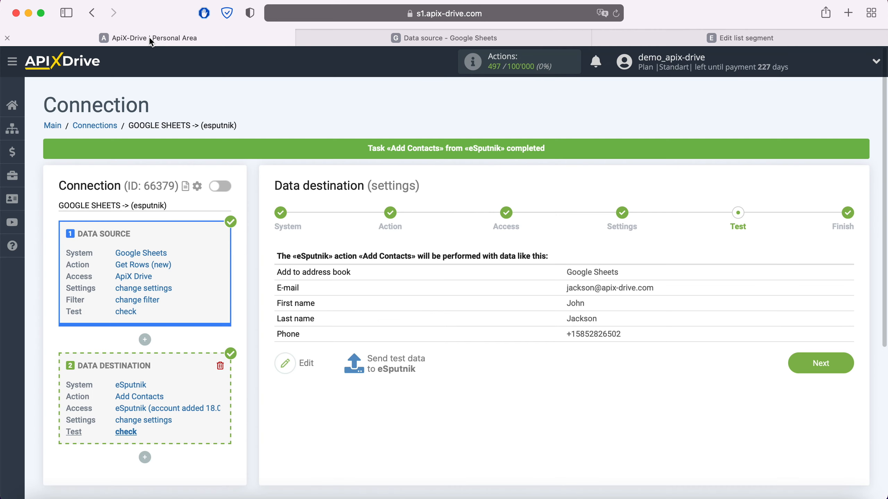
pyautogui.click(845, 365)
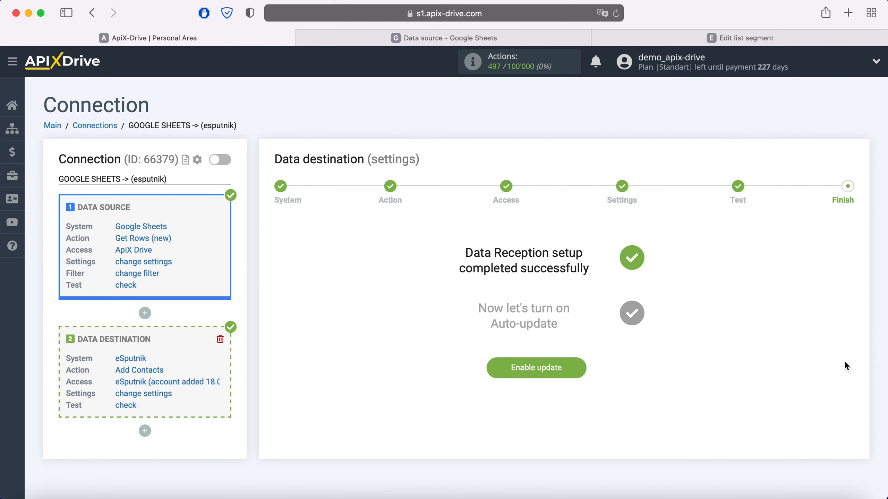
pyautogui.click(581, 365)
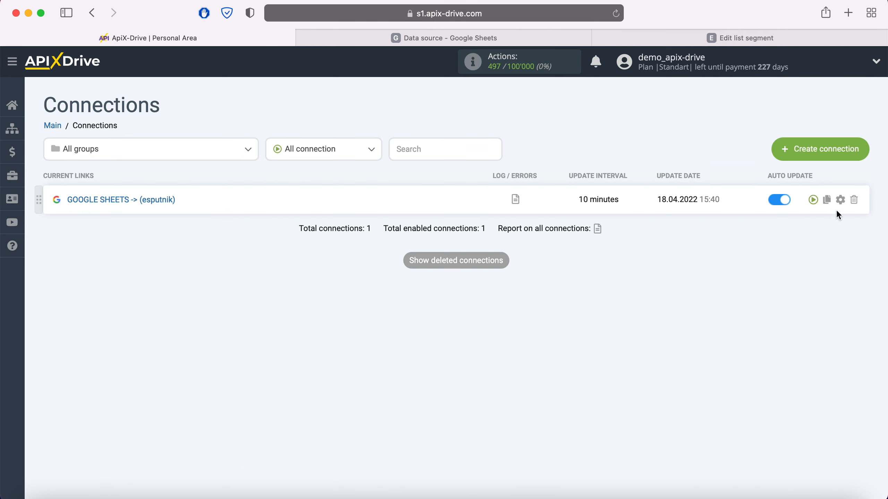
# Step: Set the update interval of the Google Sheets to eSputnik connection to 5 minutes and save its setup
pyautogui.click(840, 200)
pyautogui.click(535, 290)
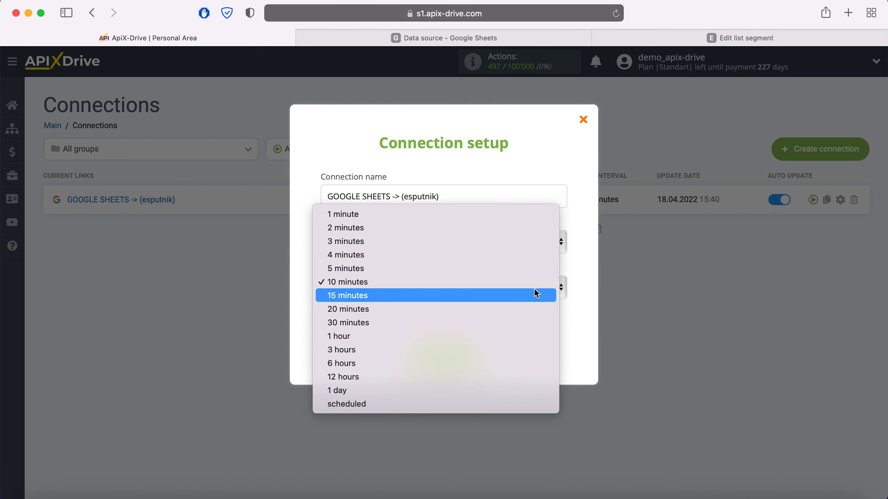
pyautogui.click(469, 273)
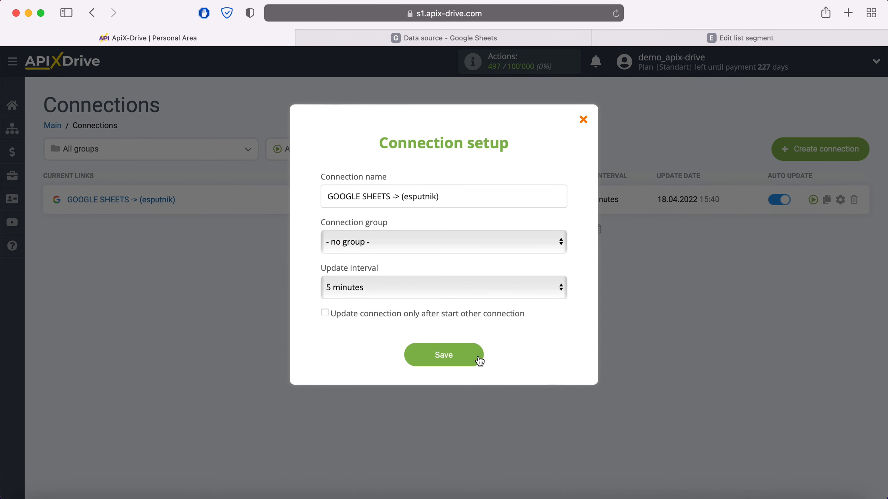
pyautogui.click(479, 358)
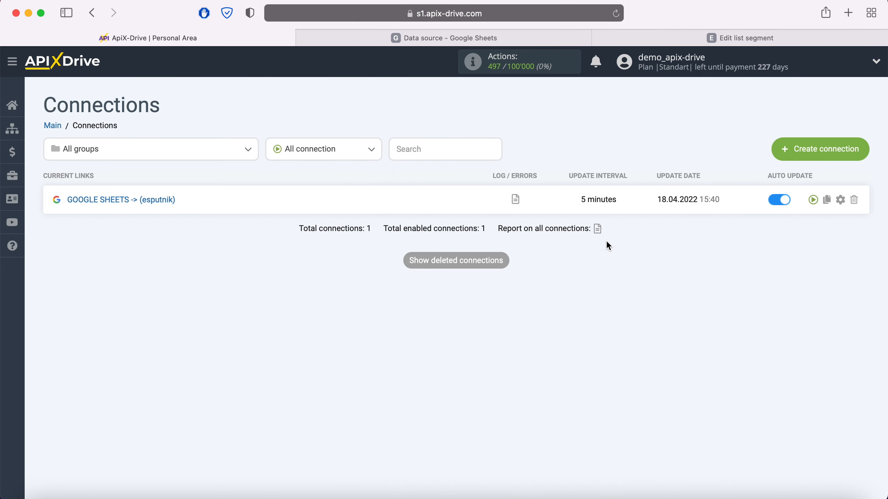